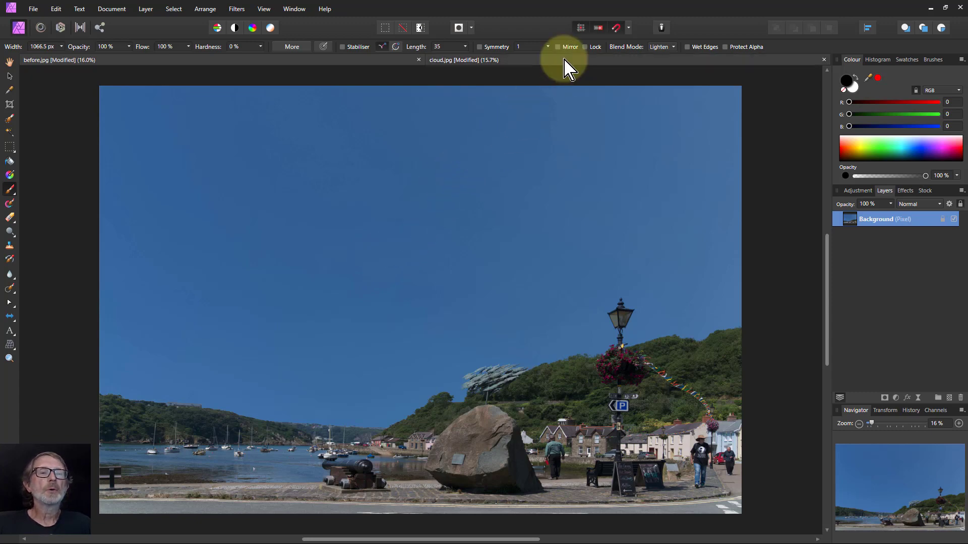
- Copy the cloud photo's layer and paste it into the harbour photo as a new layer
click(598, 61)
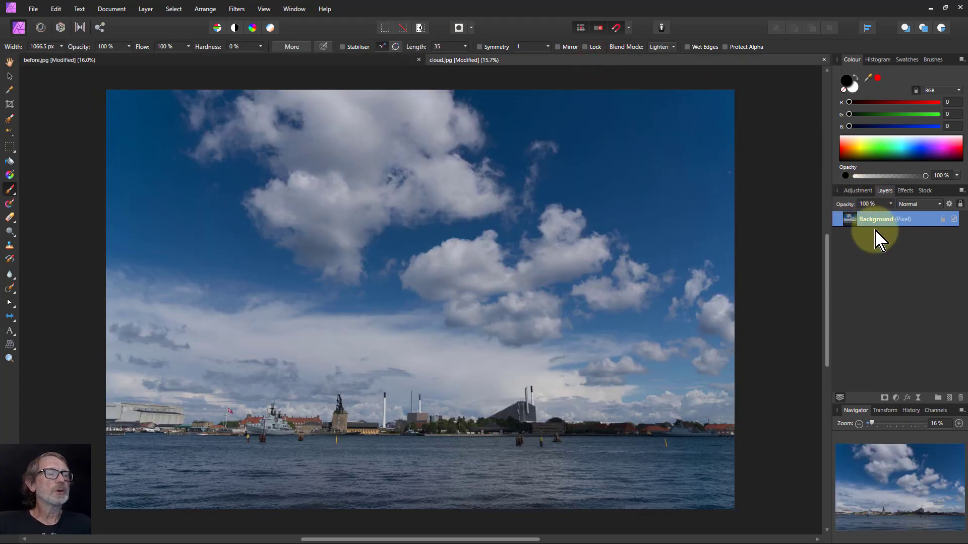
click(849, 222)
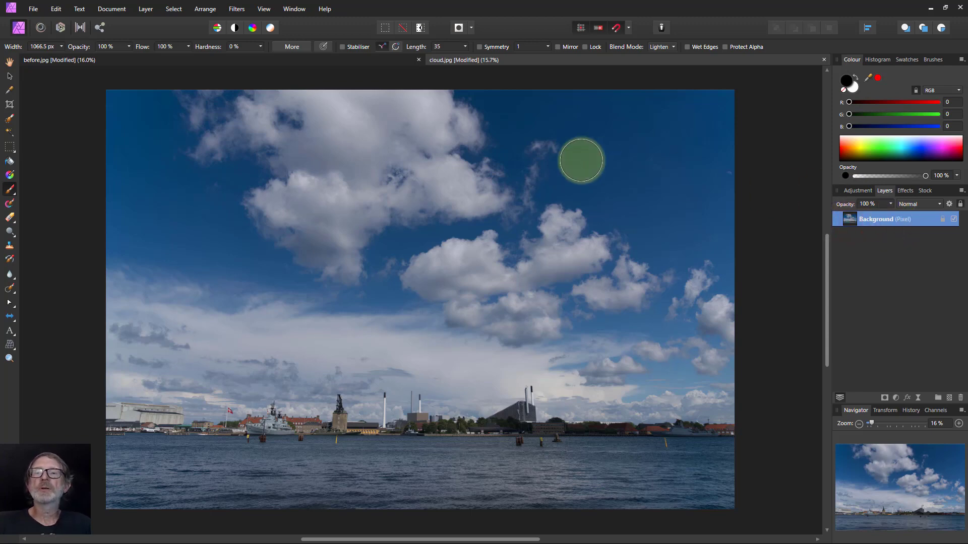
click(284, 61)
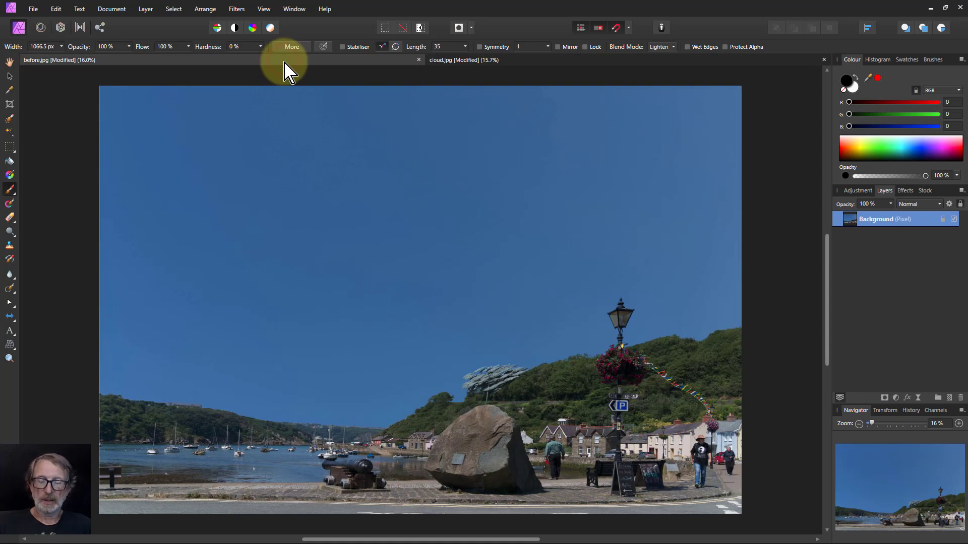
key(ctrl+v)
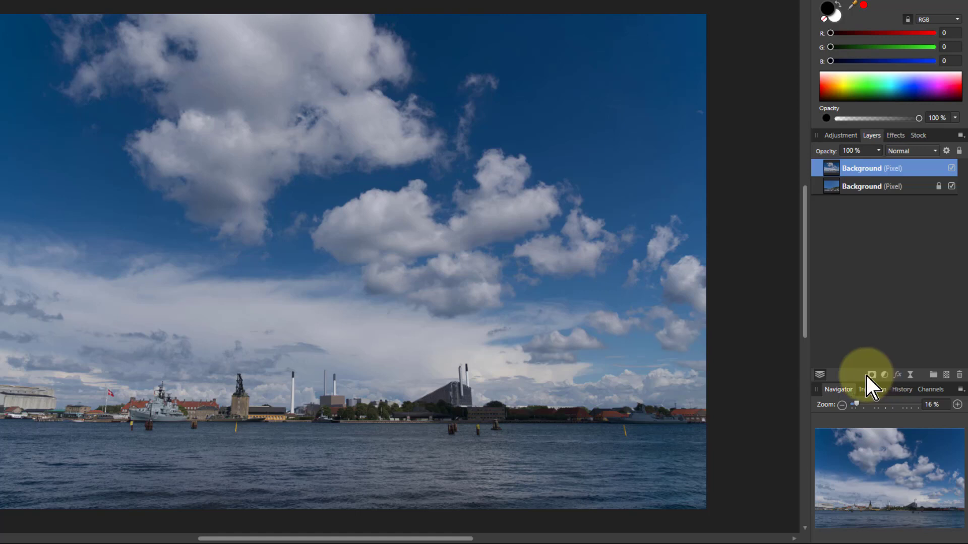
- Give the cloud layer a black hiding mask, expand it, and hide the harbour layer
alt+click(871, 375)
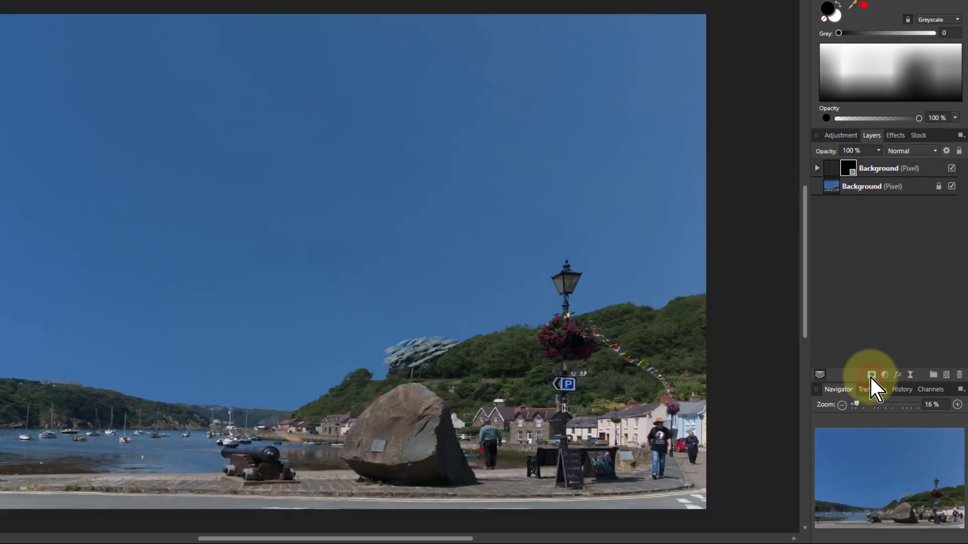
click(817, 168)
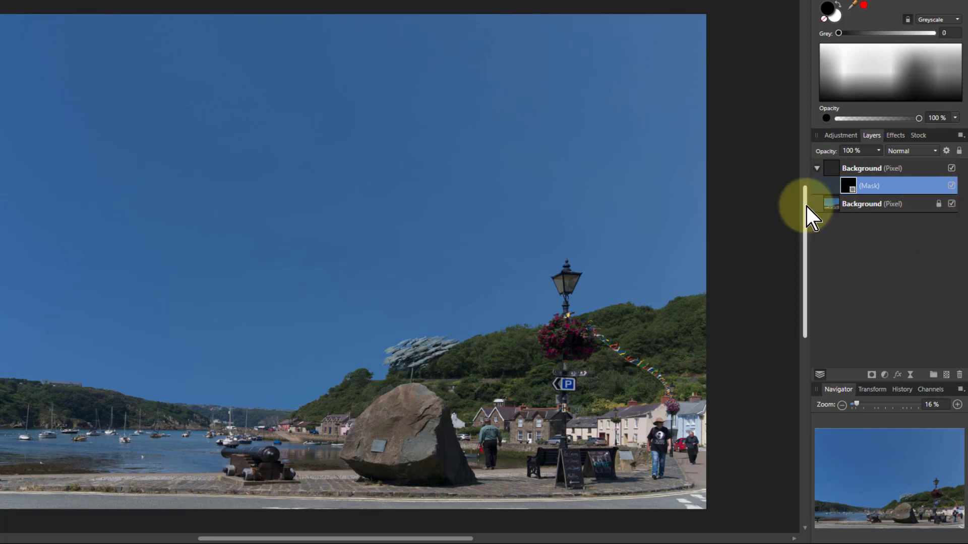
click(834, 205)
click(951, 204)
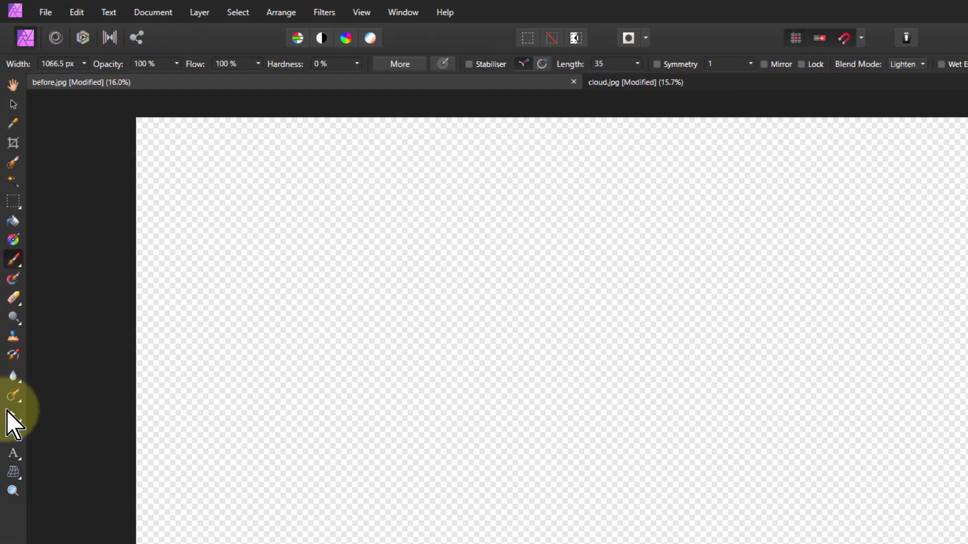
- Set up an enlarged white Paint Brush targeting the cloud layer's mask
click(11, 259)
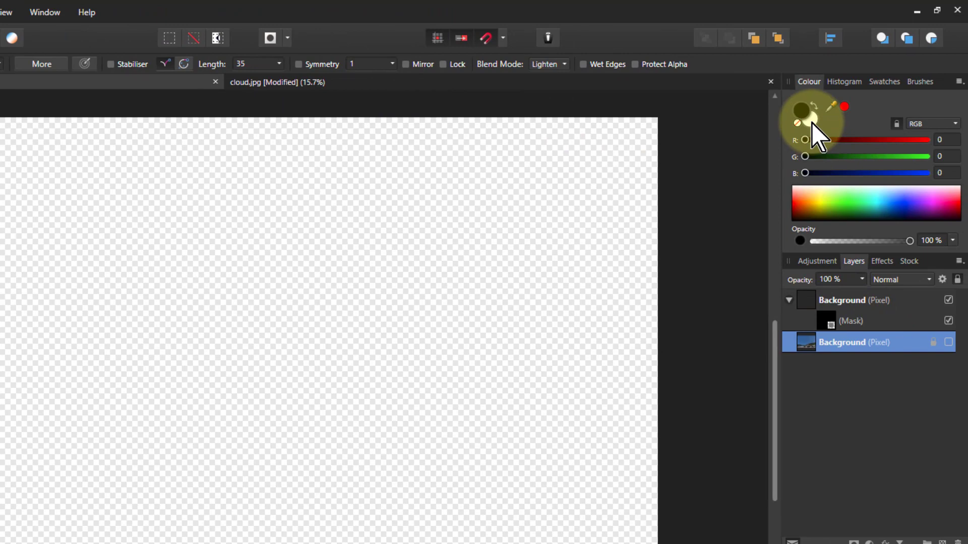
click(812, 123)
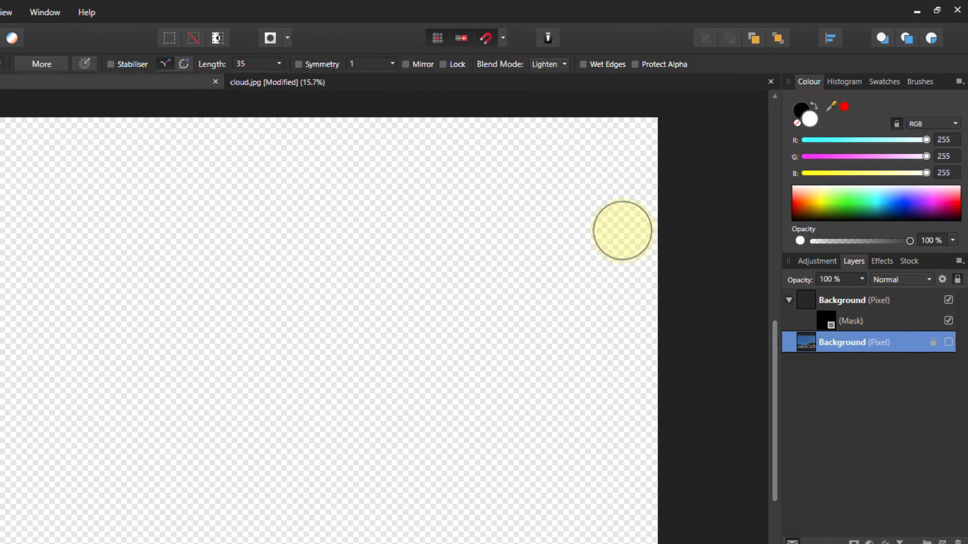
key(bracketright)
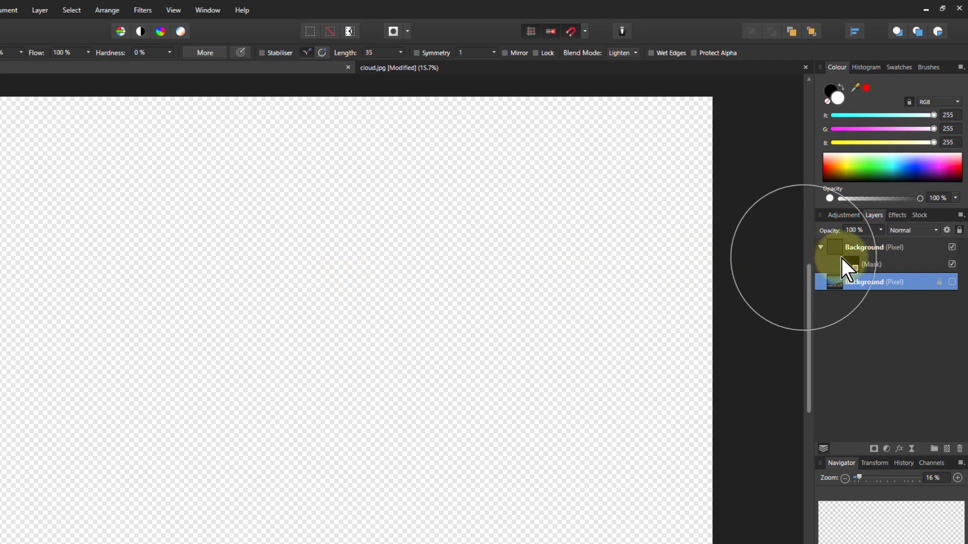
click(851, 264)
- Paint white into the mask to reveal a soft oval of clouds across the upper sky
mouse_move(457, 201)
mouse_down()
mouse_move(370, 212)
mouse_move(360, 200)
mouse_move(374, 167)
mouse_move(343, 142)
mouse_move(252, 149)
mouse_move(240, 161)
mouse_move(257, 170)
mouse_move(286, 143)
mouse_move(363, 148)
mouse_move(372, 236)
mouse_move(234, 172)
mouse_move(344, 166)
mouse_move(270, 220)
mouse_move(333, 184)
mouse_move(361, 194)
mouse_up()
key(ctrl+z)
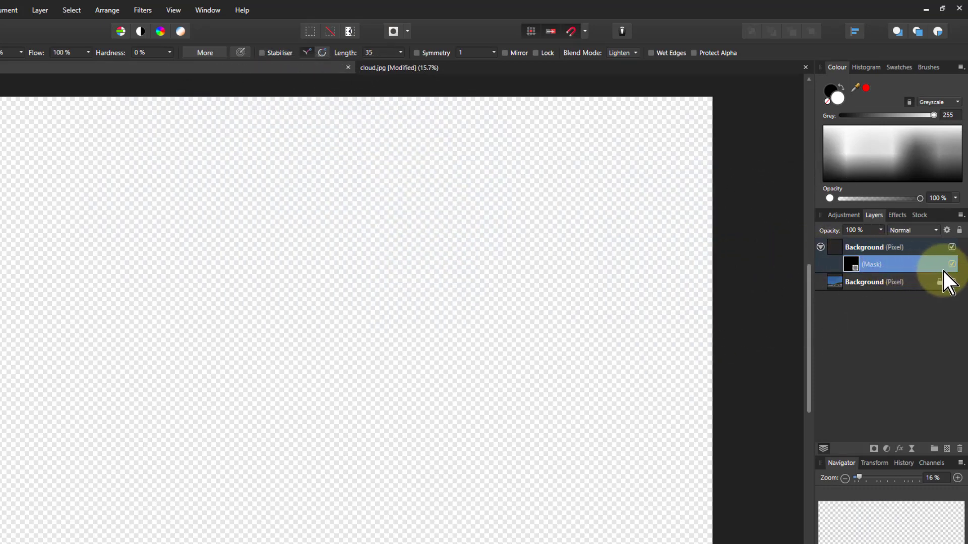
click(952, 264)
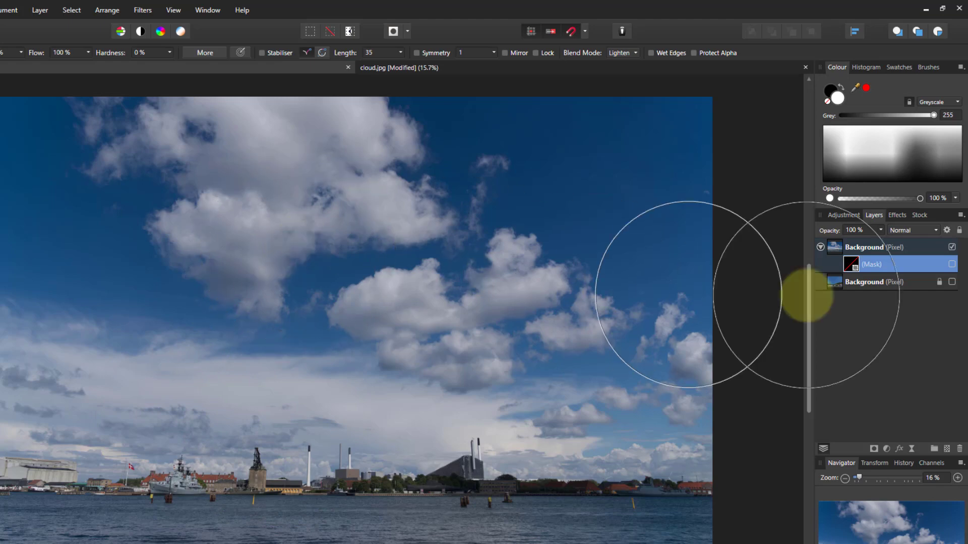
click(952, 264)
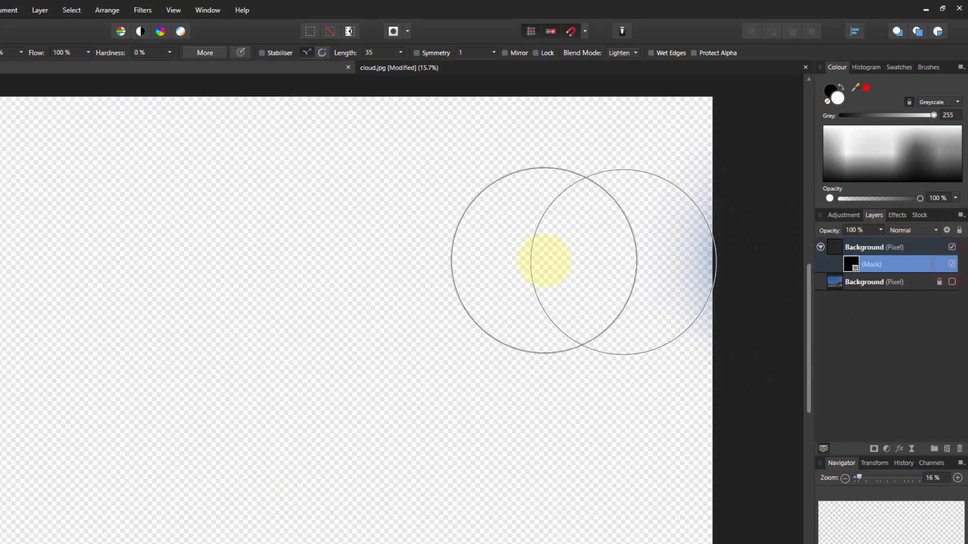
mouse_move(353, 167)
mouse_down()
mouse_move(328, 156)
mouse_move(367, 190)
mouse_move(363, 157)
mouse_move(166, 143)
mouse_move(151, 162)
mouse_move(123, 123)
mouse_move(261, 246)
mouse_move(274, 270)
mouse_move(436, 277)
mouse_move(553, 318)
mouse_move(503, 328)
mouse_move(430, 318)
mouse_move(398, 287)
mouse_move(450, 285)
mouse_move(551, 309)
mouse_move(507, 277)
mouse_move(464, 201)
mouse_move(493, 324)
mouse_move(415, 313)
mouse_move(566, 341)
mouse_move(533, 283)
mouse_move(774, 281)
mouse_move(388, 426)
mouse_move(611, 324)
mouse_move(659, 248)
mouse_move(705, 302)
mouse_up()
- Undo the last stroke, then paint black with a smaller brush to mask out the lower haze
key(ctrl+z)
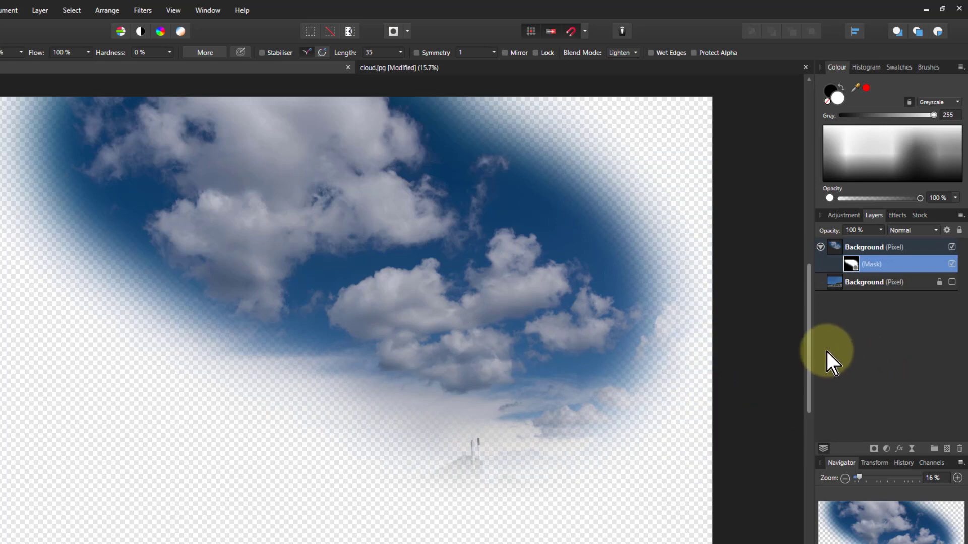
click(830, 92)
drag(410, 525, 478, 497)
key(bracketleft)
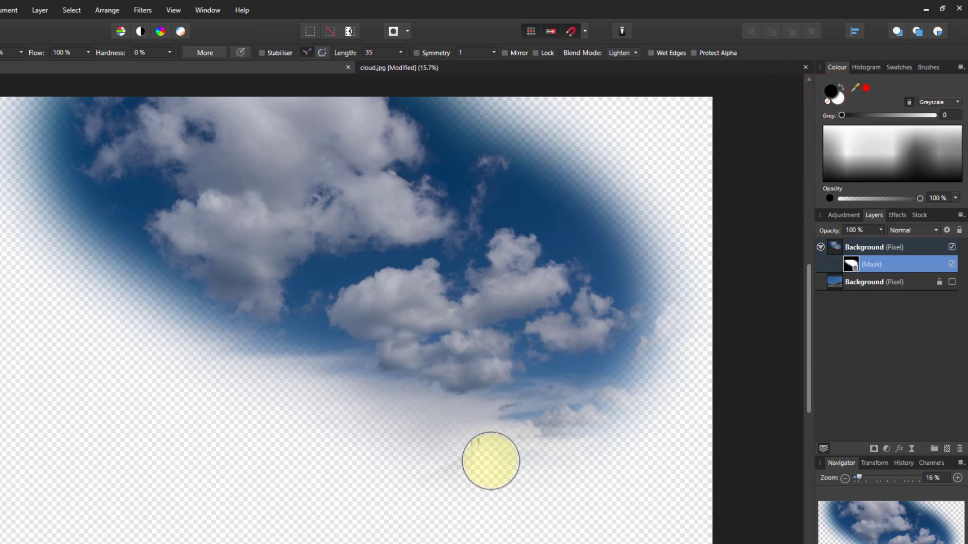
mouse_move(492, 461)
mouse_down()
mouse_move(461, 462)
mouse_move(410, 416)
mouse_move(482, 429)
mouse_move(388, 415)
mouse_move(329, 376)
mouse_move(221, 381)
mouse_move(396, 463)
mouse_move(484, 455)
mouse_move(527, 415)
mouse_move(586, 411)
mouse_move(577, 435)
mouse_move(618, 403)
mouse_move(570, 465)
mouse_move(607, 451)
mouse_move(689, 357)
mouse_move(686, 306)
mouse_move(662, 371)
mouse_move(636, 388)
mouse_move(673, 358)
mouse_move(677, 329)
mouse_move(643, 264)
mouse_move(706, 318)
mouse_move(624, 229)
mouse_move(619, 114)
mouse_move(694, 277)
mouse_move(650, 175)
mouse_up()
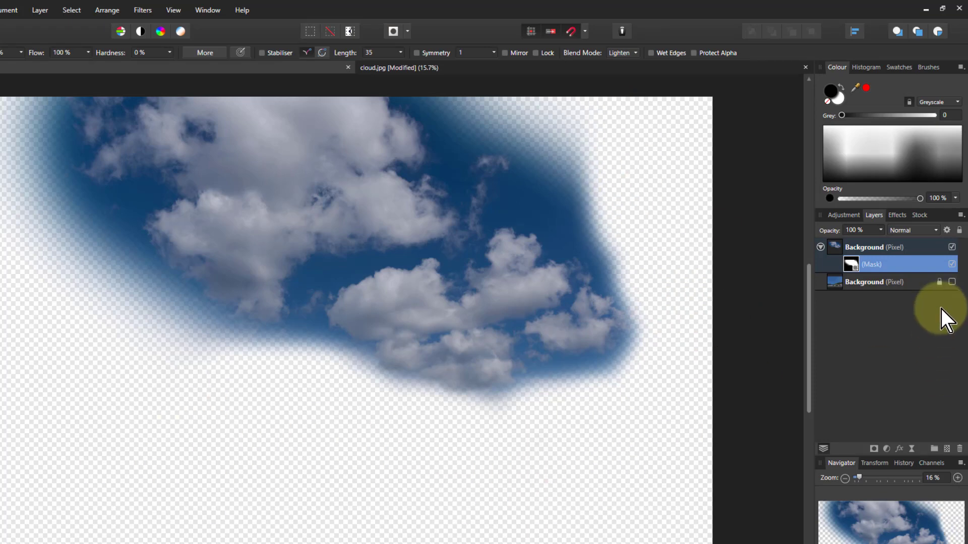
- Show the harbour layer again beneath the clouds and select the cloud pixel layer rather than its mask
click(951, 282)
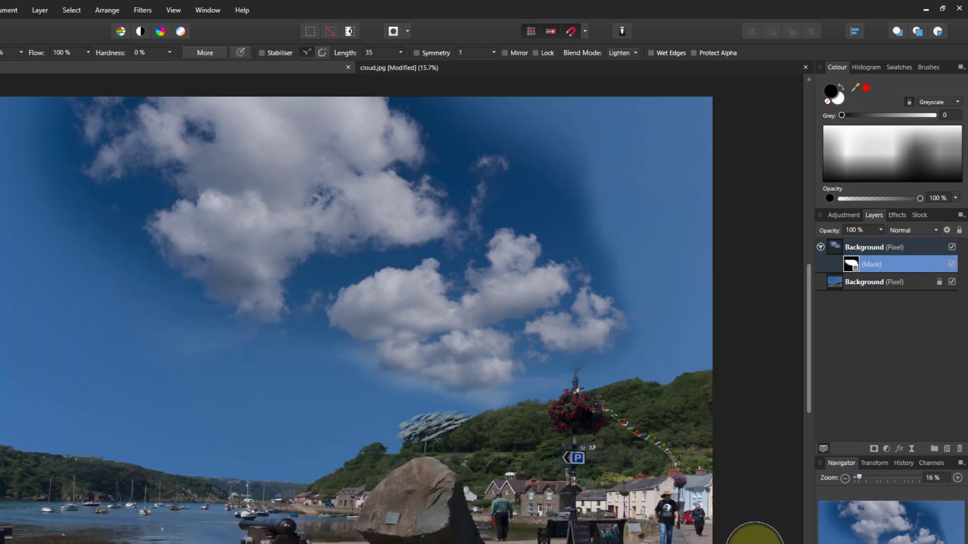
click(281, 193)
key(ctrl+z)
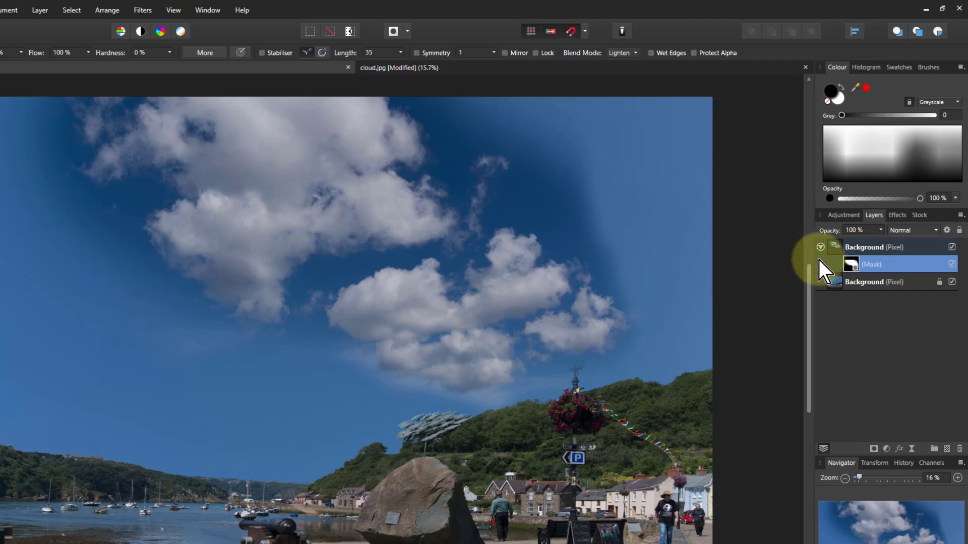
click(831, 251)
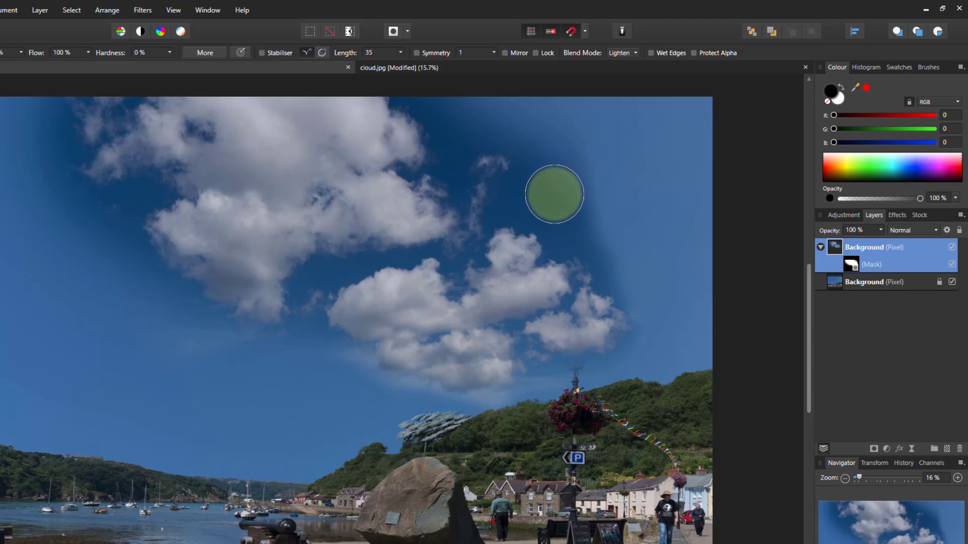
- Set the cloud layer to Lighten blend mode and touch up its mask around the flower basket
click(897, 230)
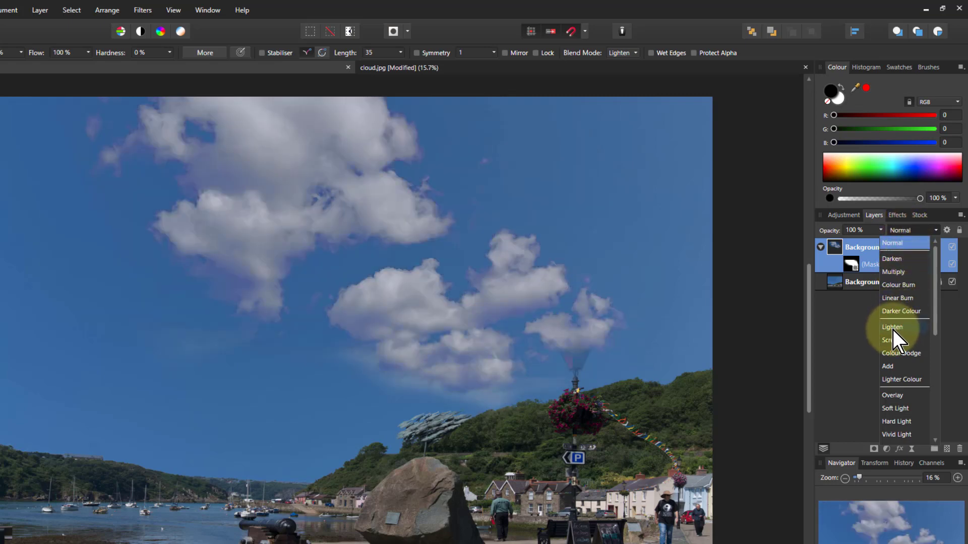
click(892, 329)
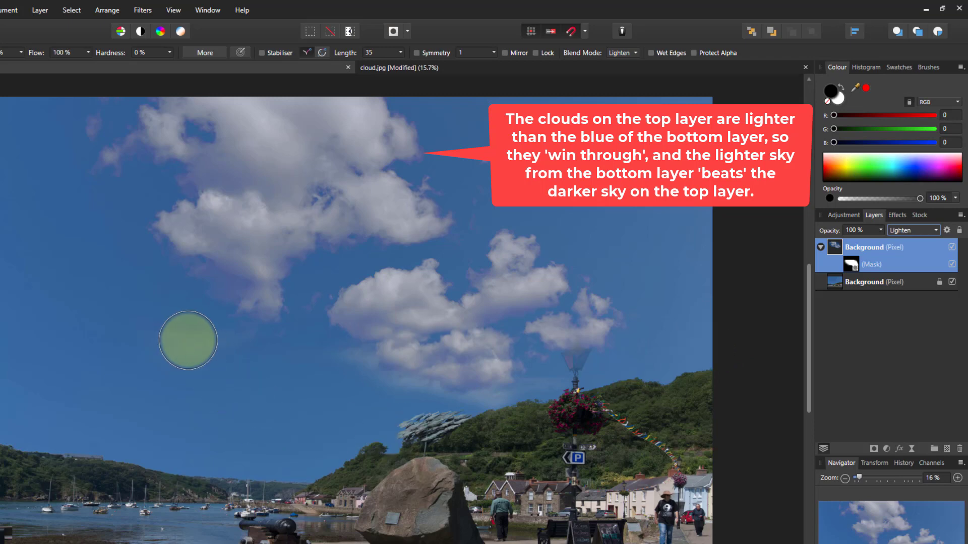
click(851, 265)
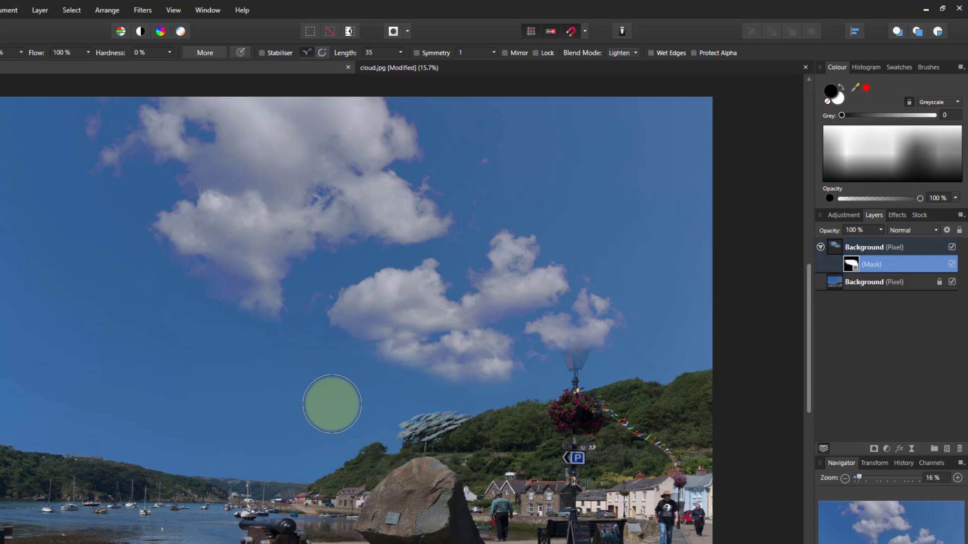
click(837, 250)
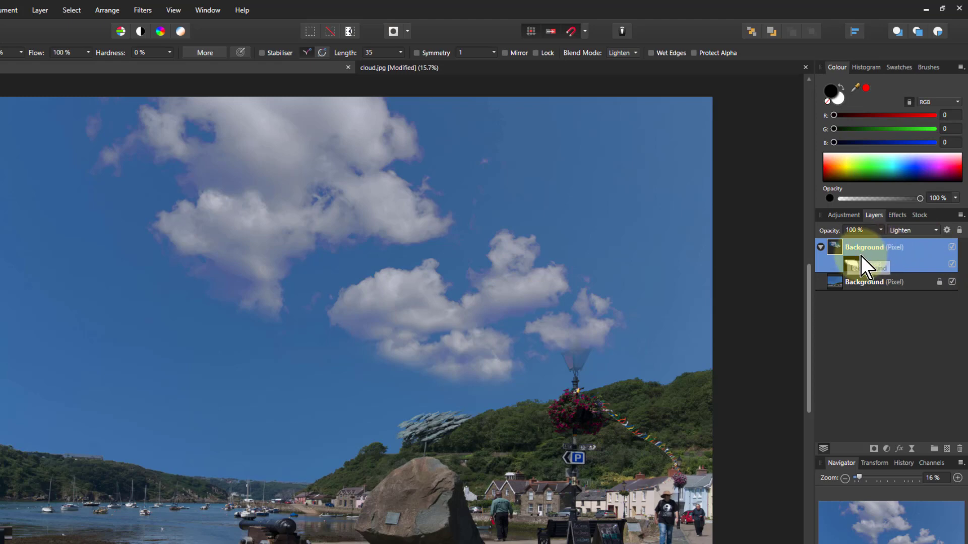
- Hide the harbour layer and add a Curves adjustment to the cloud layer
drag(860, 256, 861, 257)
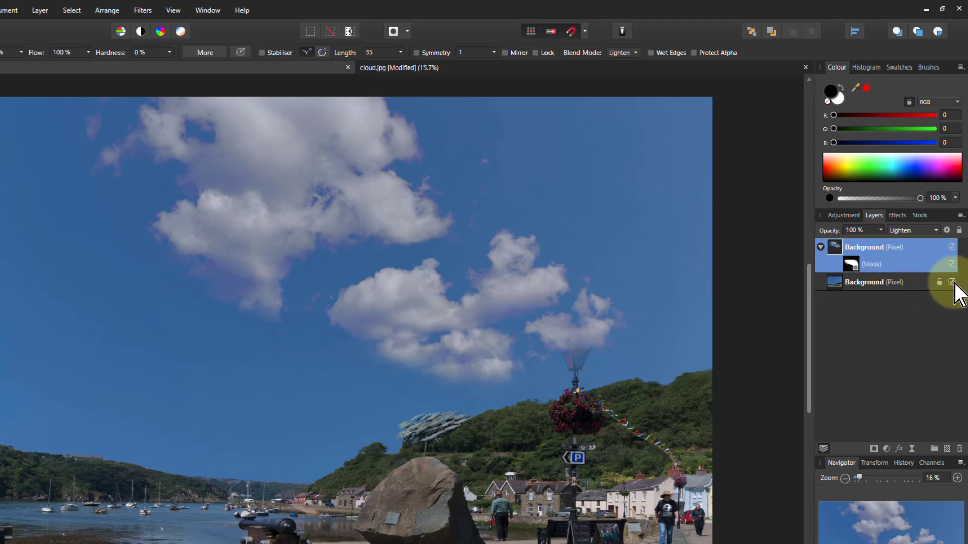
click(952, 282)
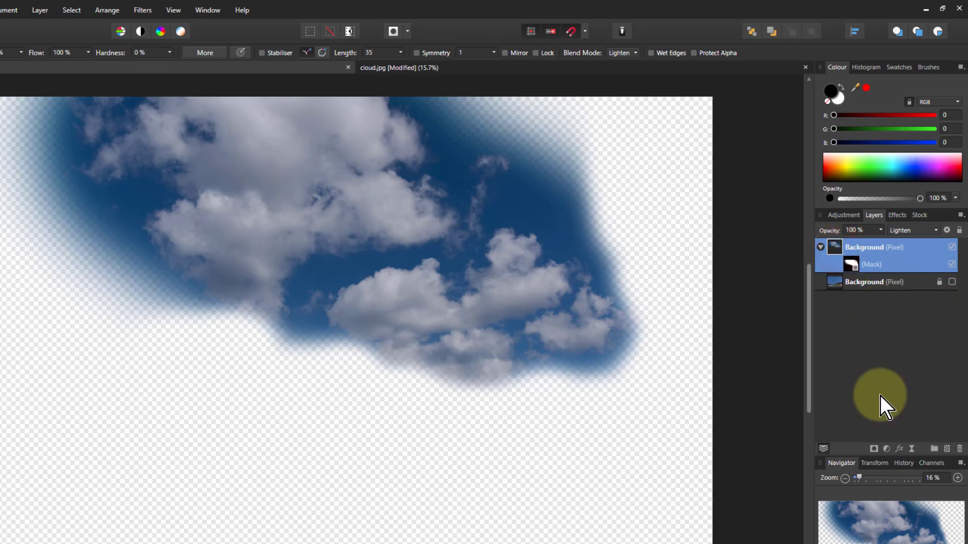
click(887, 449)
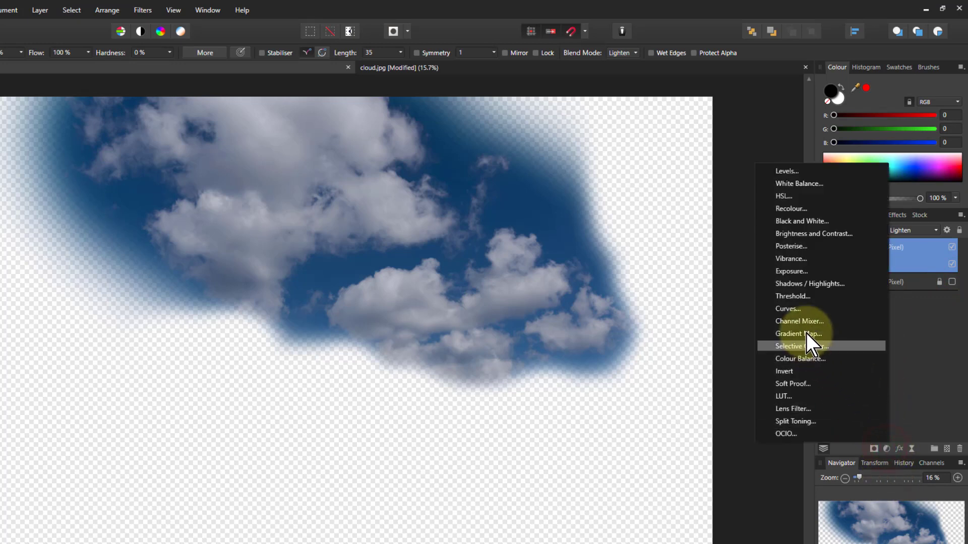
click(797, 310)
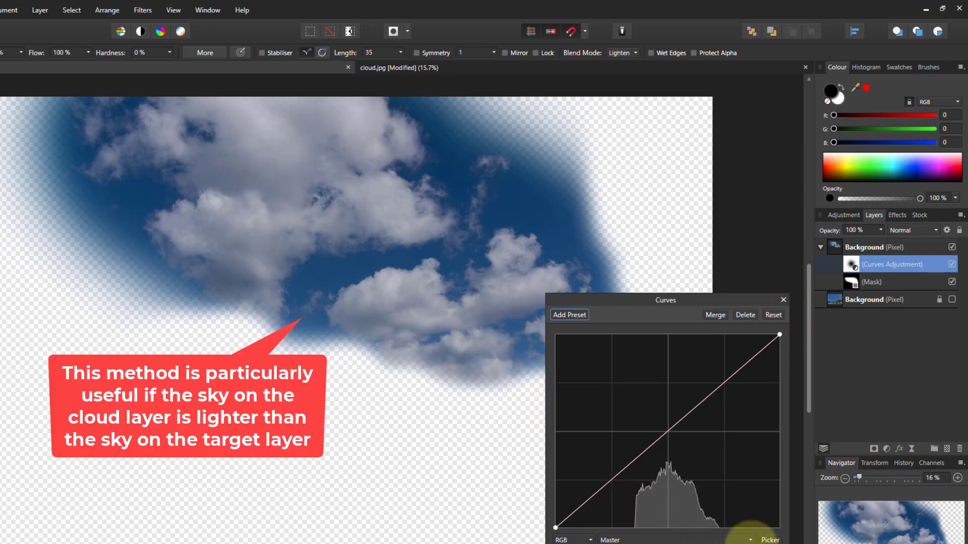
- Pick points into an S-curve, brightening cloud midtones and darkening shadows, then show the harbour again
click(770, 540)
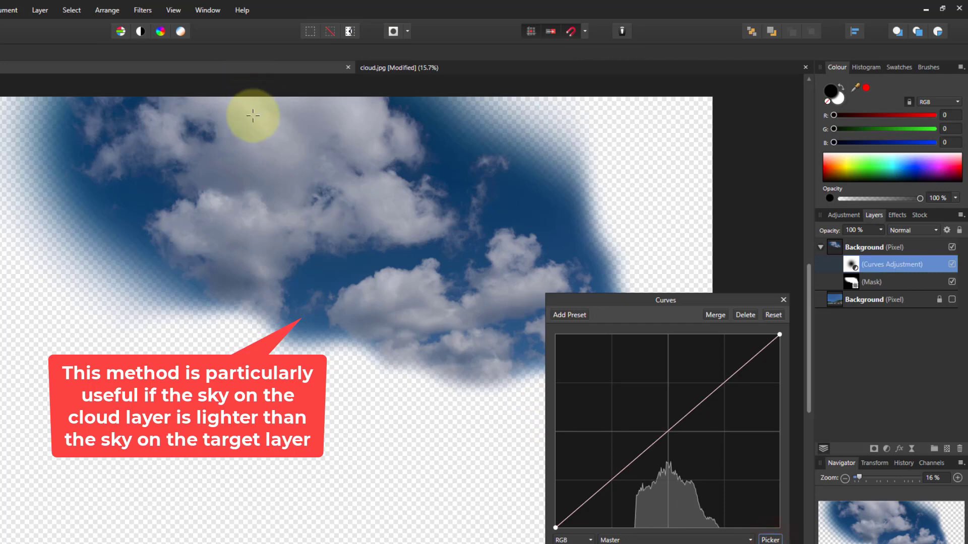
drag(267, 151, 268, 112)
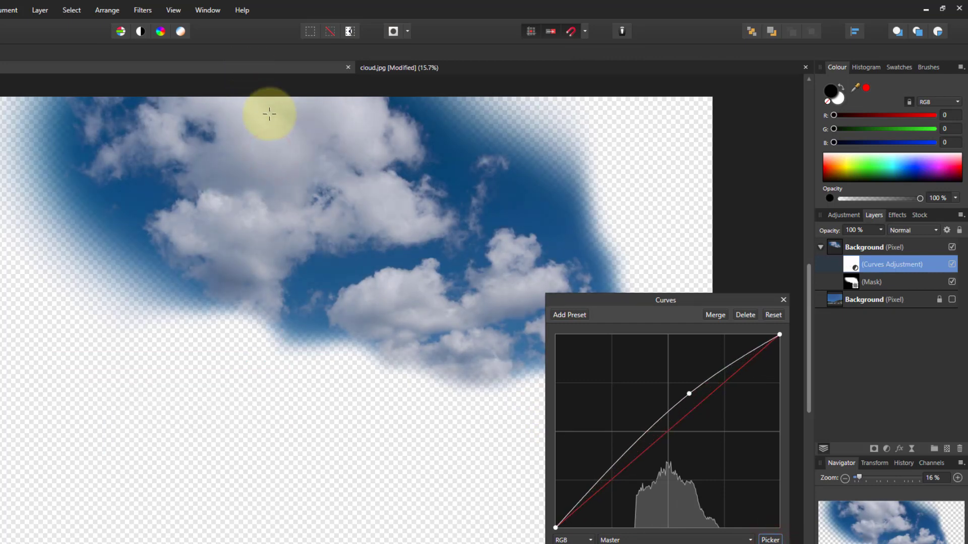
drag(344, 275, 378, 321)
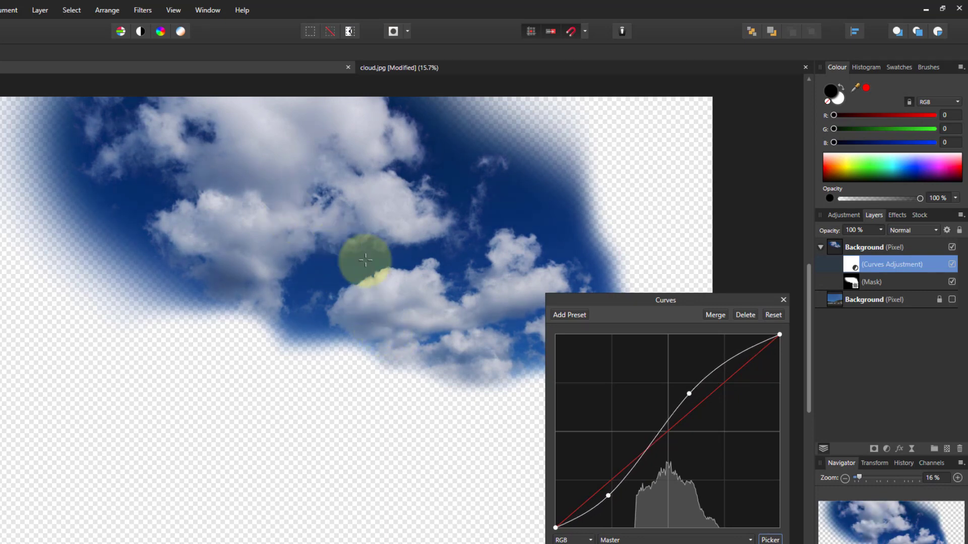
click(952, 300)
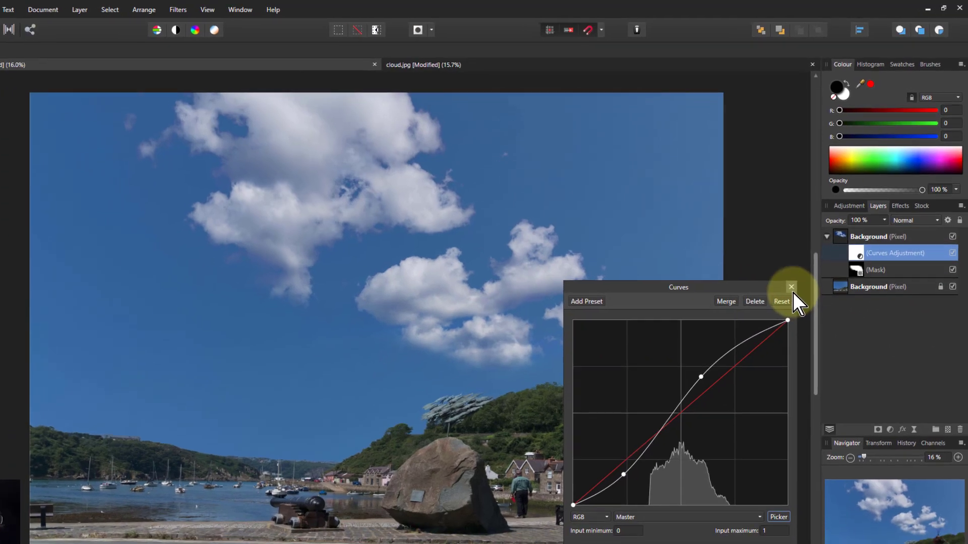
- Close Curves and move the cloud layer group left toward the upper-left of the sky
click(783, 300)
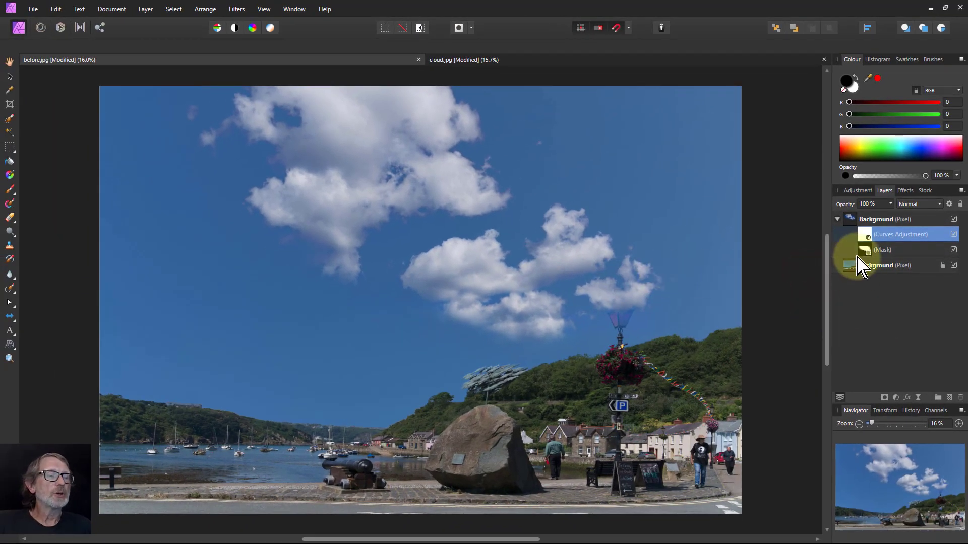
click(10, 75)
click(862, 241)
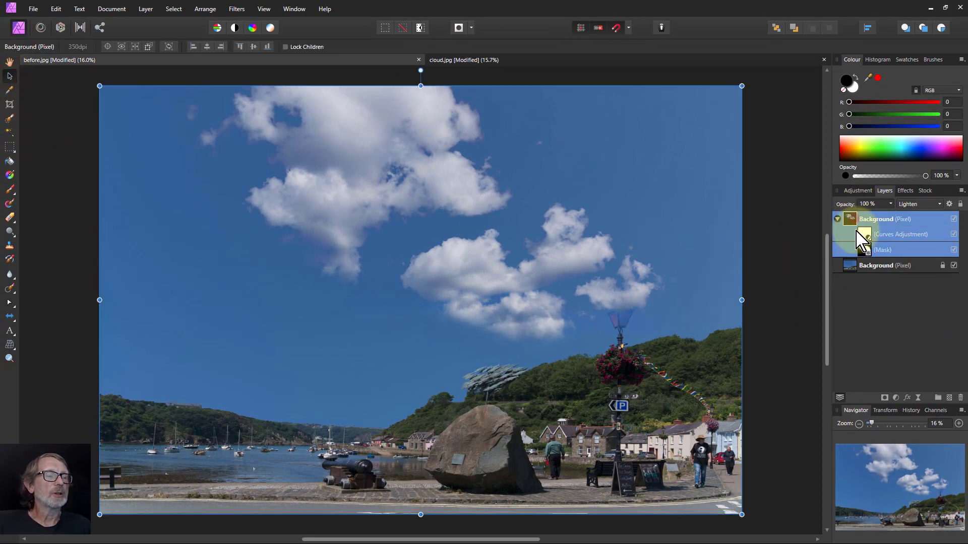
drag(519, 225, 401, 224)
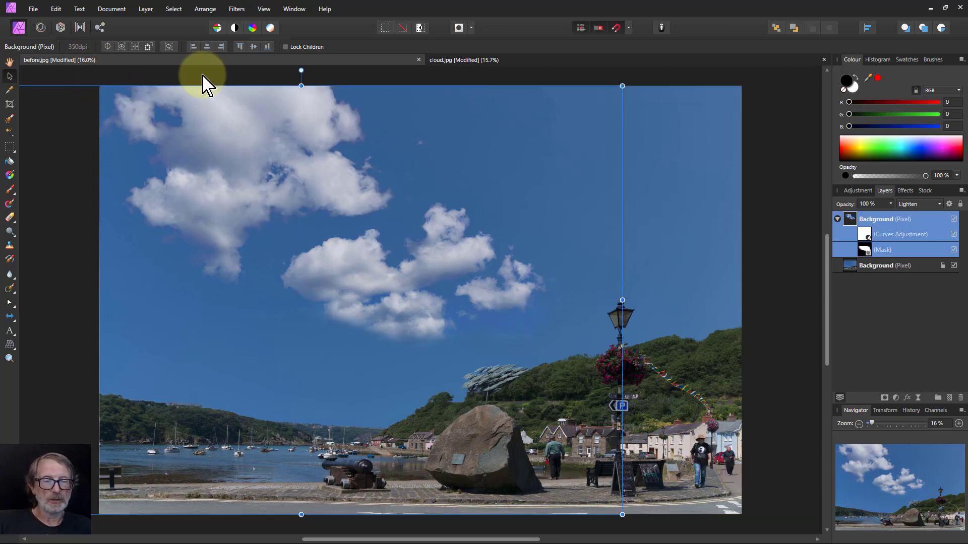
click(8, 62)
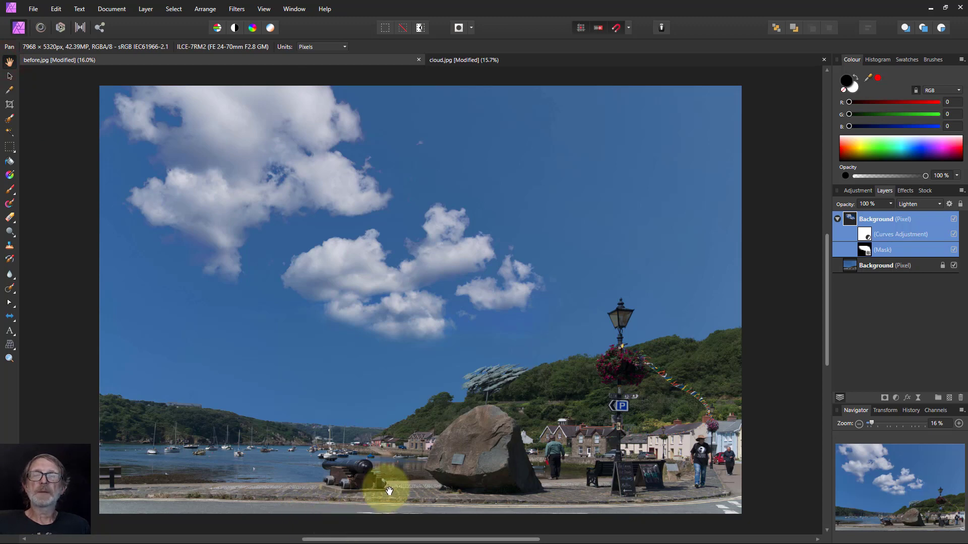